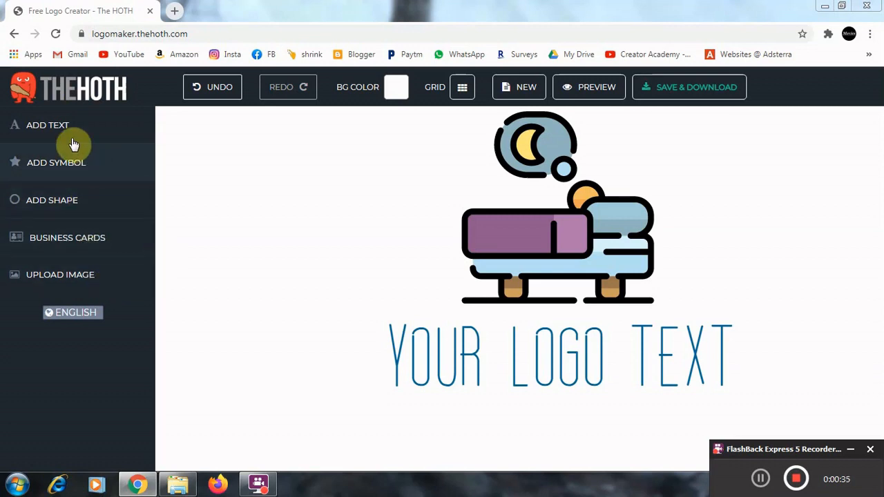
Step: Open the symbol library and filter it to the Technology category
left_click(94, 169)
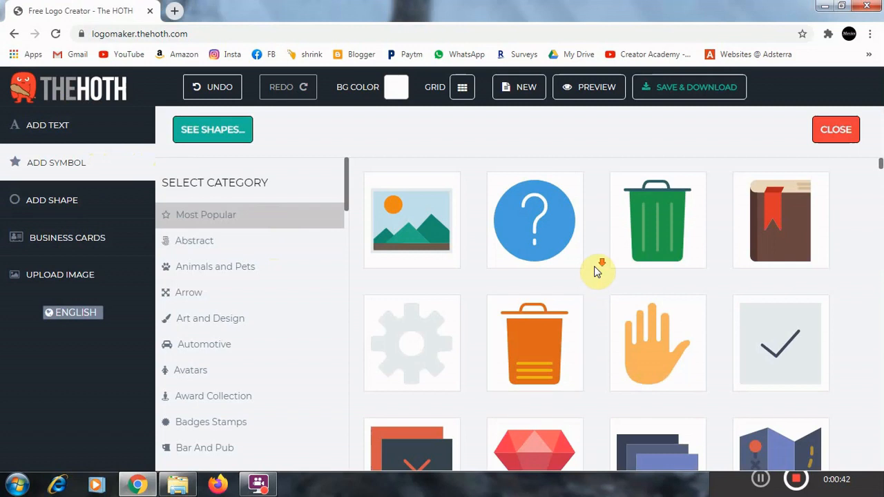
scroll(597, 271, "down", 4)
scroll(597, 271, "down", 2)
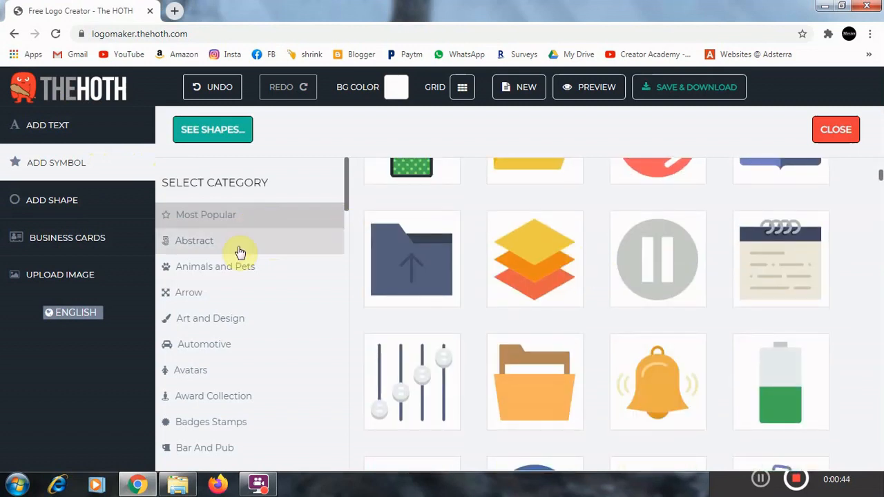
scroll(248, 252, "down", 5)
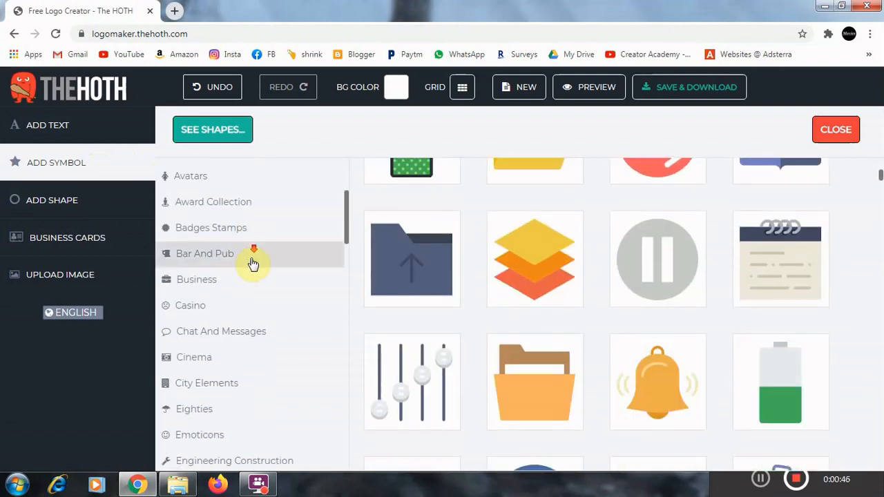
scroll(255, 293, "down", 8)
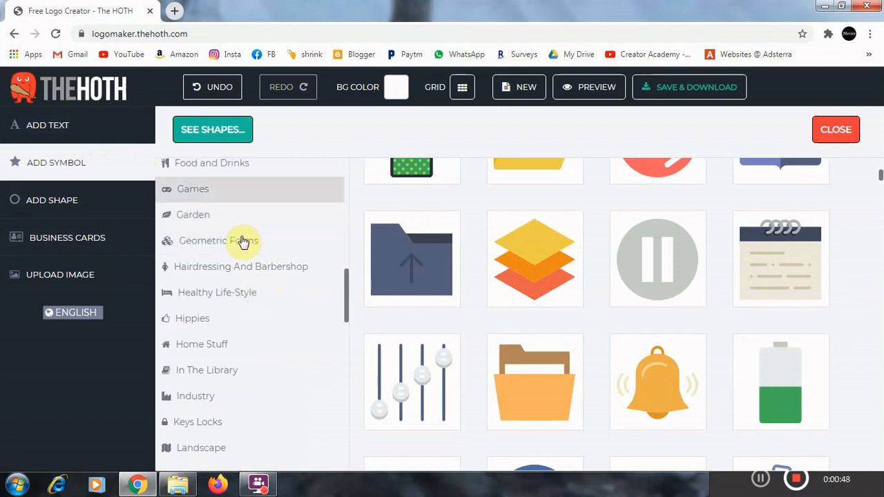
scroll(234, 301, "down", 8)
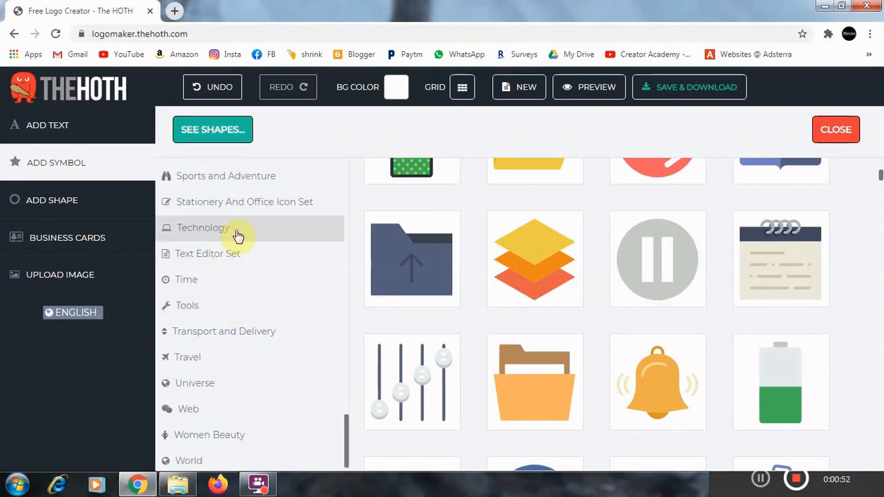
left_click(190, 228)
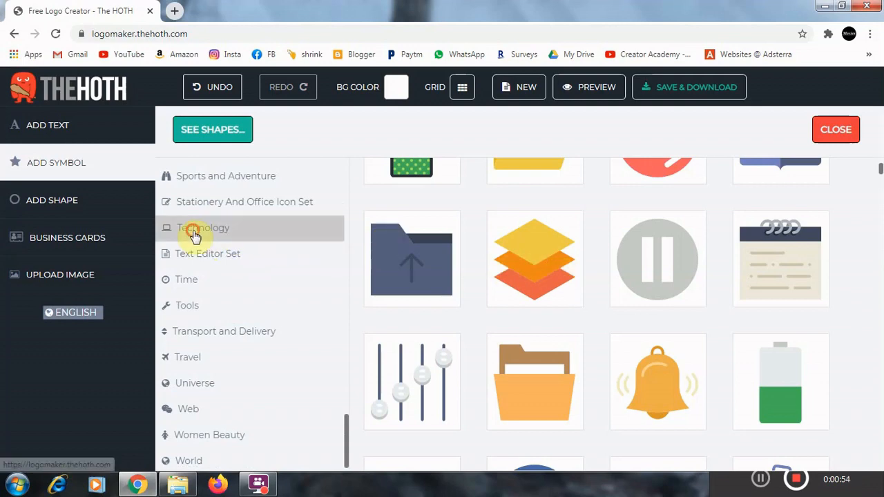
Step: Add the blue-and-orange robot machine symbol from the Technology symbols and place it to the left of the bed
scroll(646, 270, "down", 5)
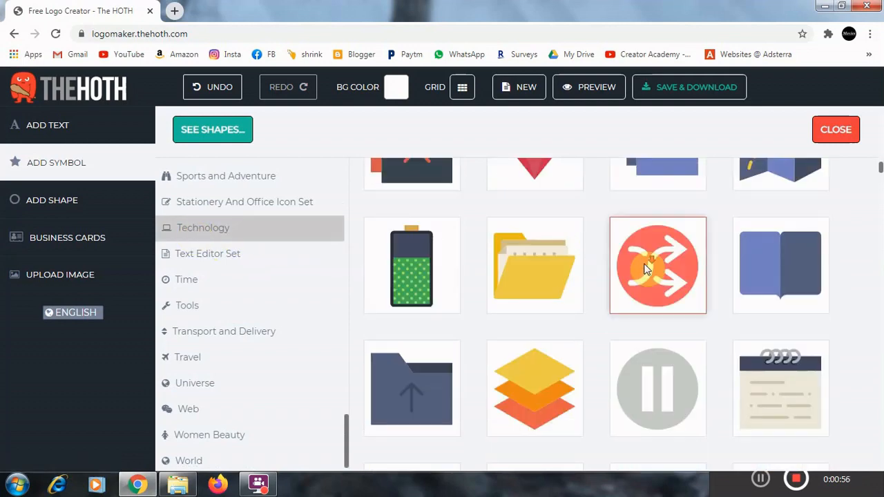
scroll(645, 270, "down", 8)
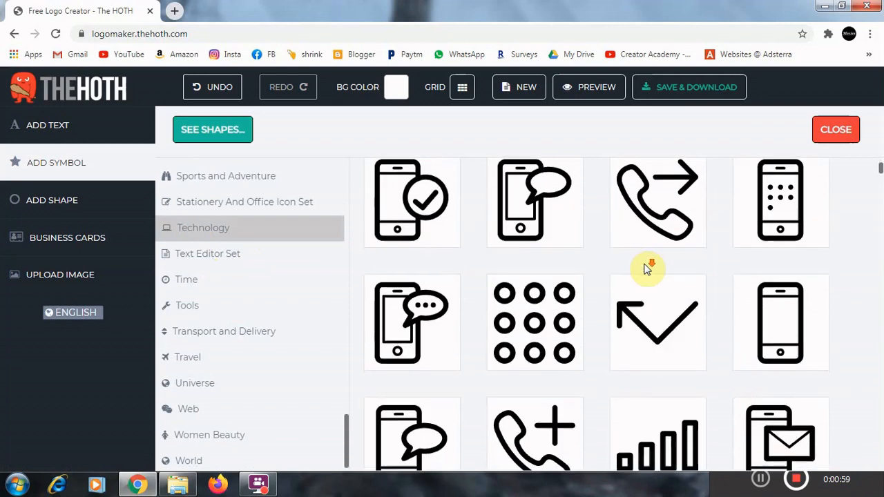
scroll(646, 270, "down", 10)
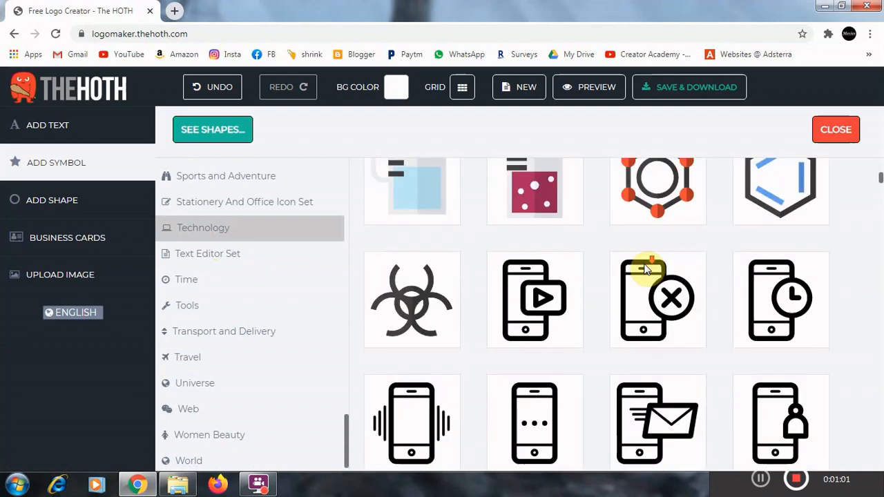
scroll(645, 269, "down", 6)
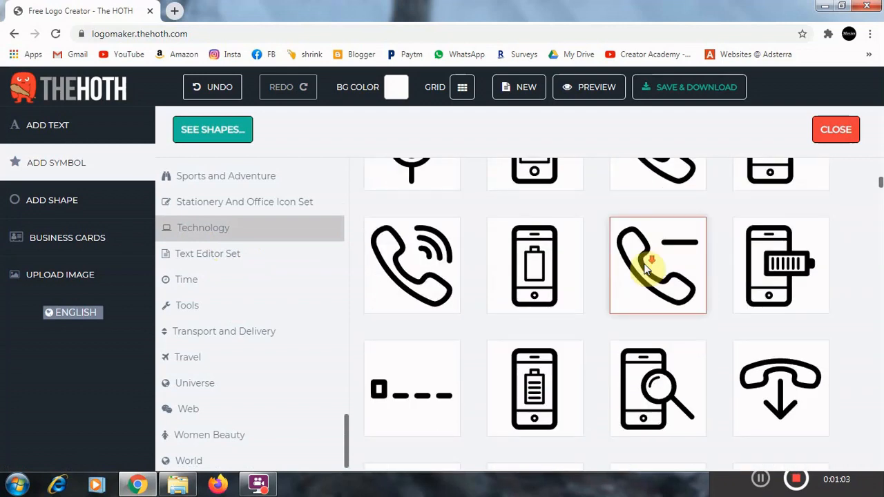
scroll(645, 269, "down", 6)
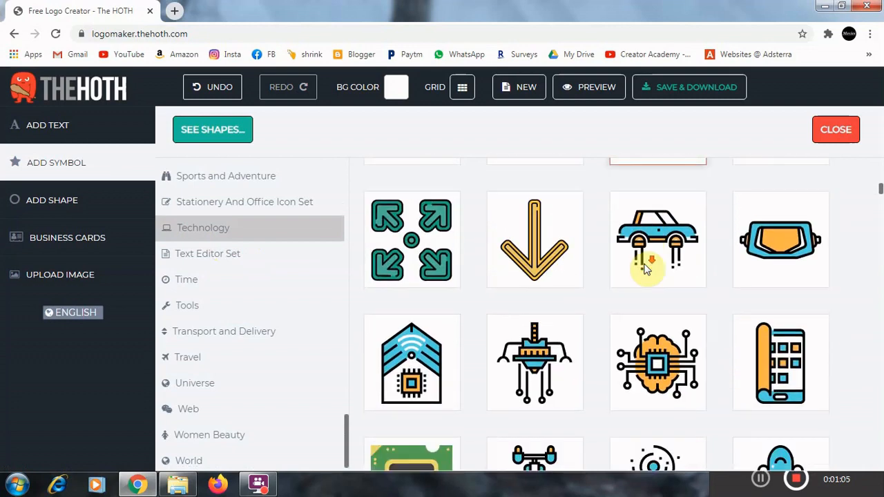
scroll(646, 269, "down", 6)
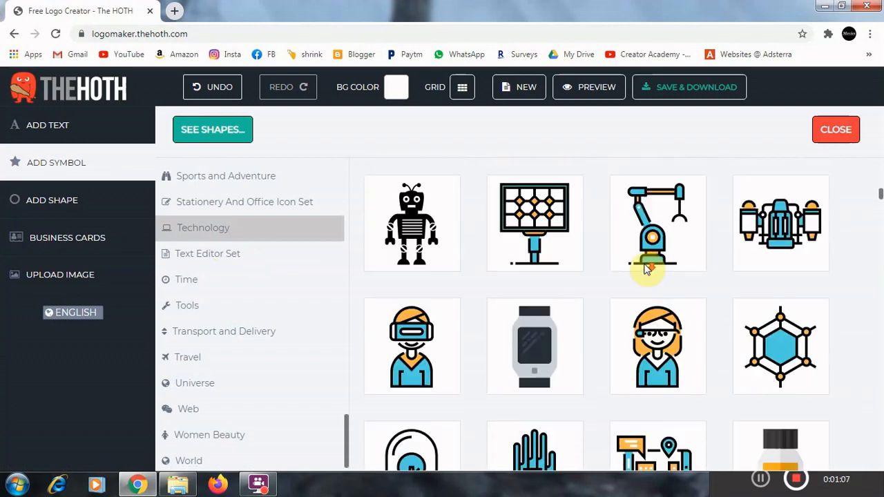
scroll(645, 269, "down", 8)
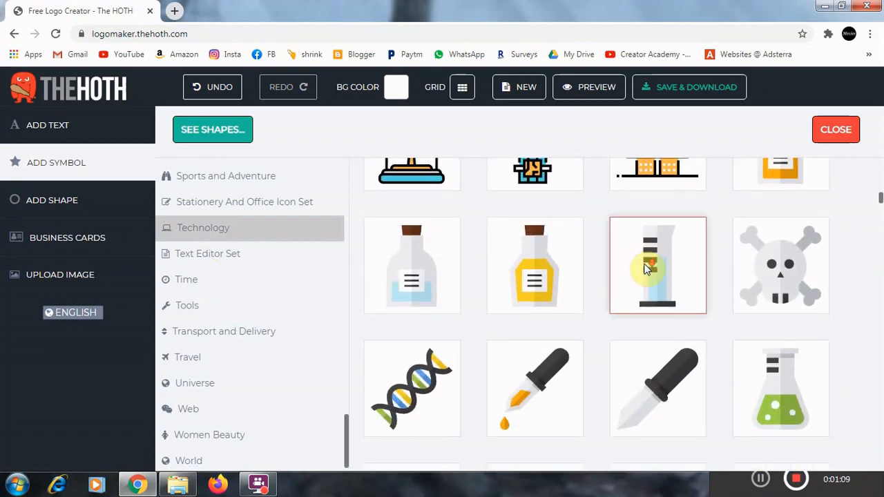
scroll(646, 269, "down", 10)
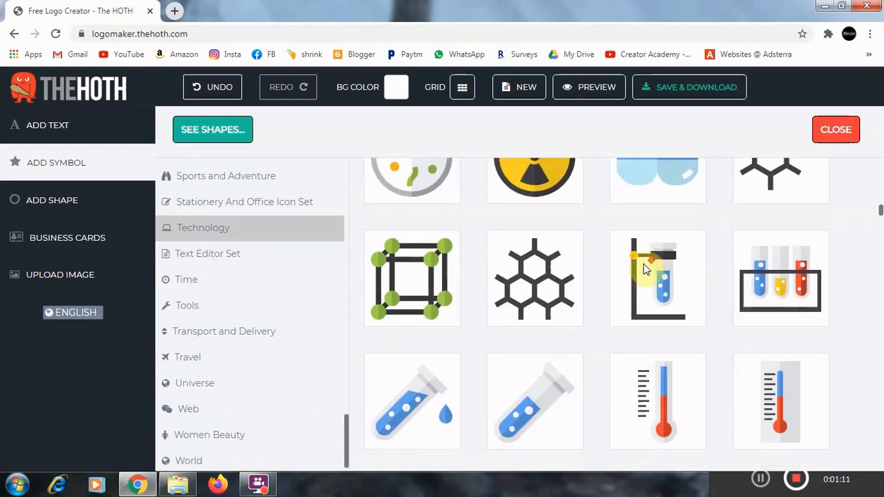
scroll(645, 269, "down", 10)
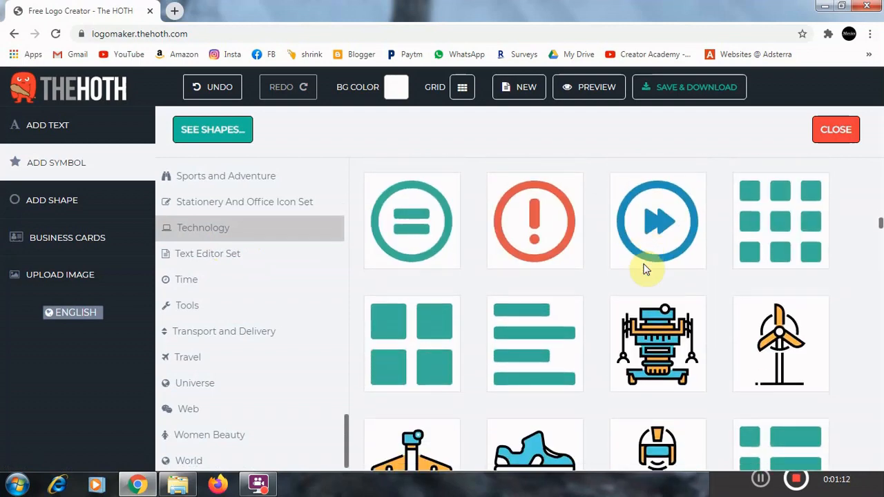
scroll(646, 269, "up", 2)
scroll(645, 269, "up", 1)
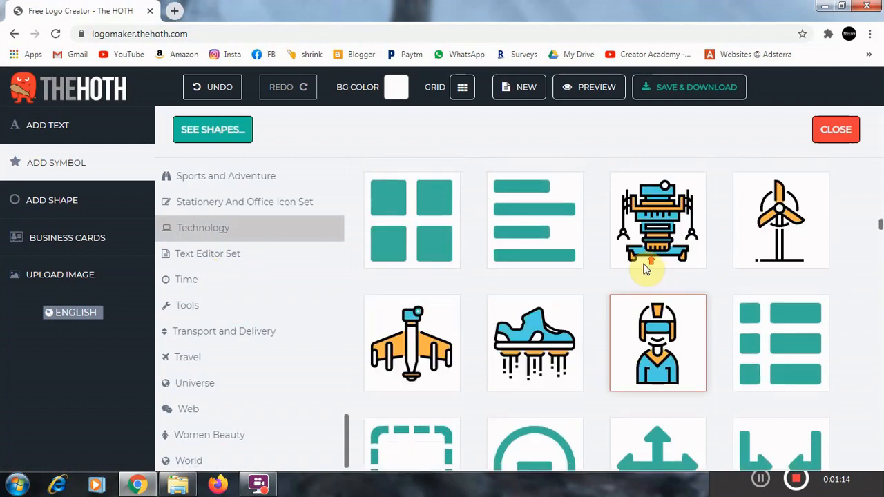
left_click(642, 232)
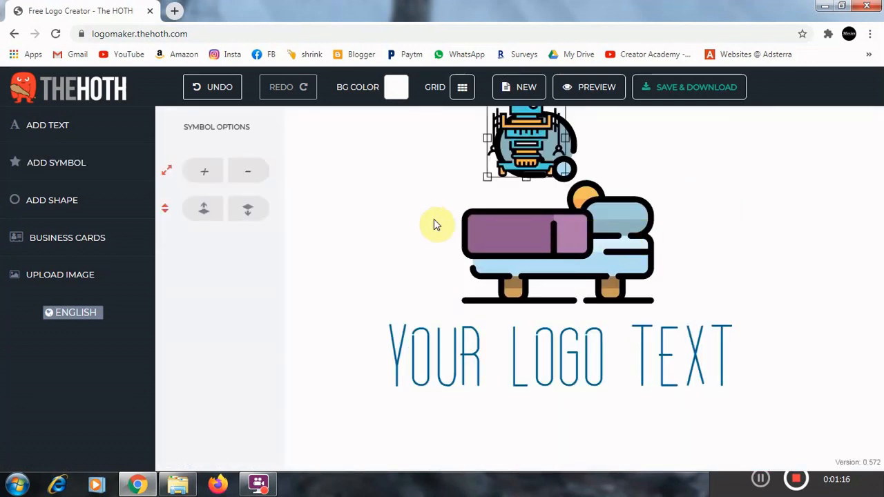
left_click_drag(532, 155, 344, 255)
Step: Move the sleeping-bed symbol aside and clear the bed and placeholder text from the canvas
left_click(549, 228)
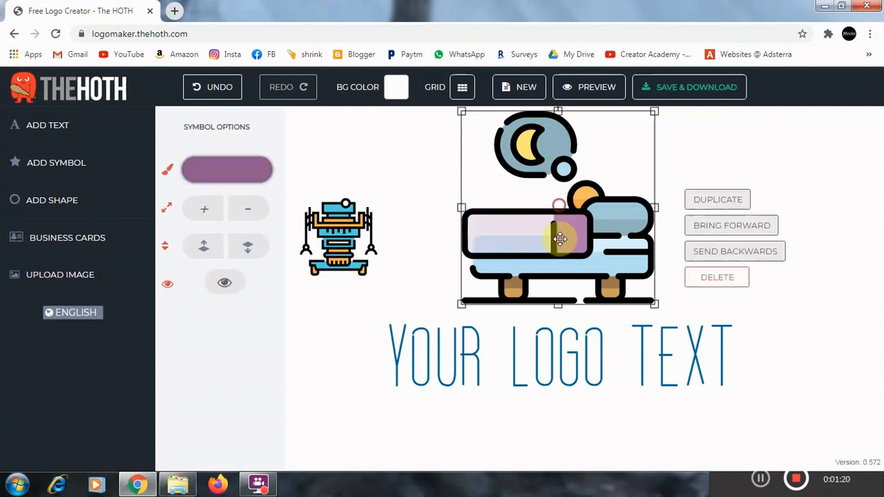
left_click_drag(557, 234, 631, 228)
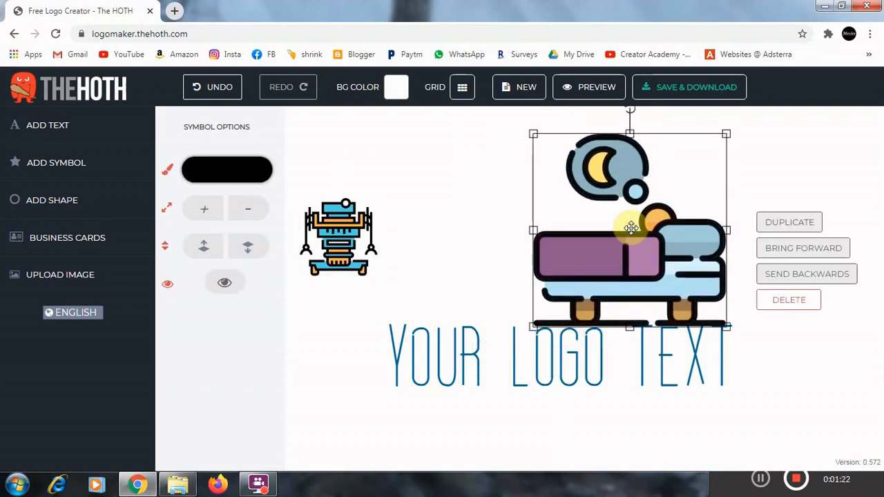
key("ctrl+z")
Step: Add another robot machine symbol, place it near the canvas centre and duplicate it
left_click(98, 174)
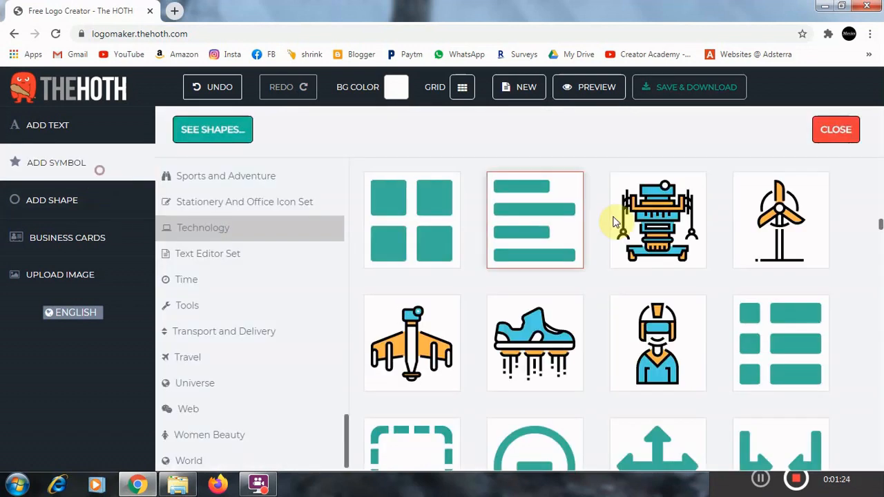
left_click(660, 231)
left_click_drag(355, 143, 417, 304)
left_click(507, 287)
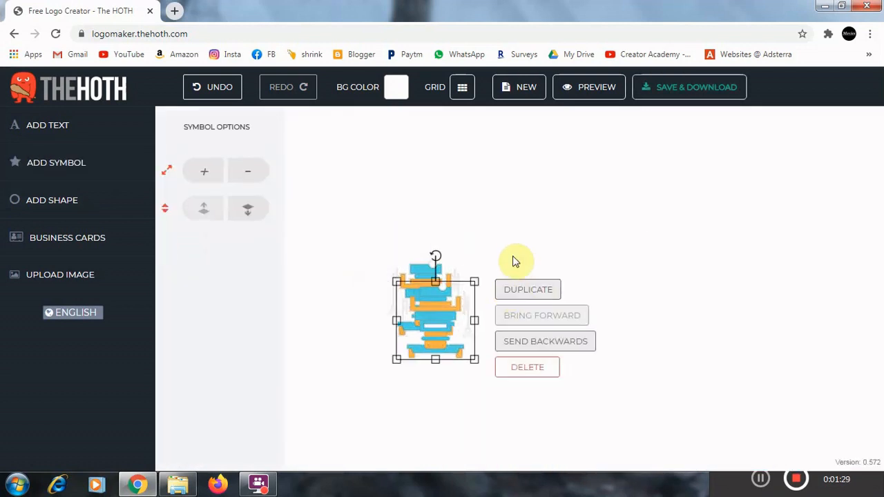
Step: Move the duplicated robot to the right and delete the robots from the canvas
left_click(431, 306)
left_click_drag(454, 303, 628, 257)
key("Delete")
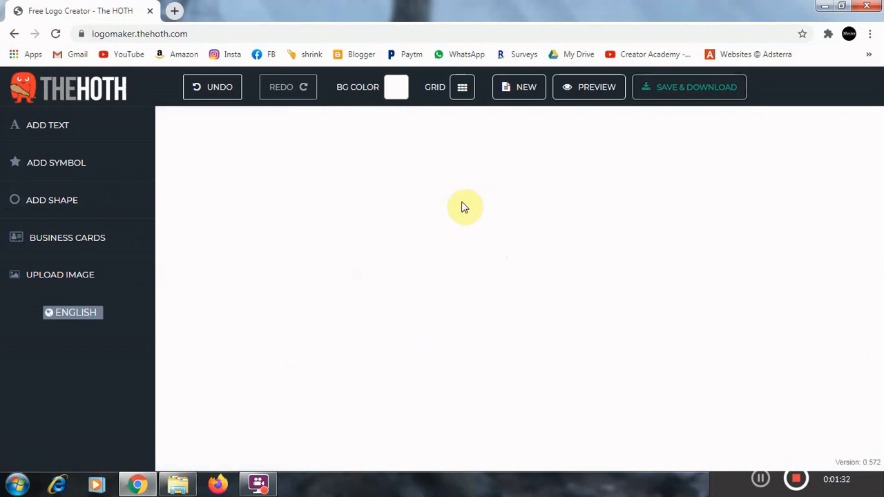
Step: Place a fresh robot machine symbol from the Technology category on the empty canvas, left of centre
left_click(111, 162)
left_click(659, 228)
left_click_drag(385, 198, 422, 298)
left_click(537, 161)
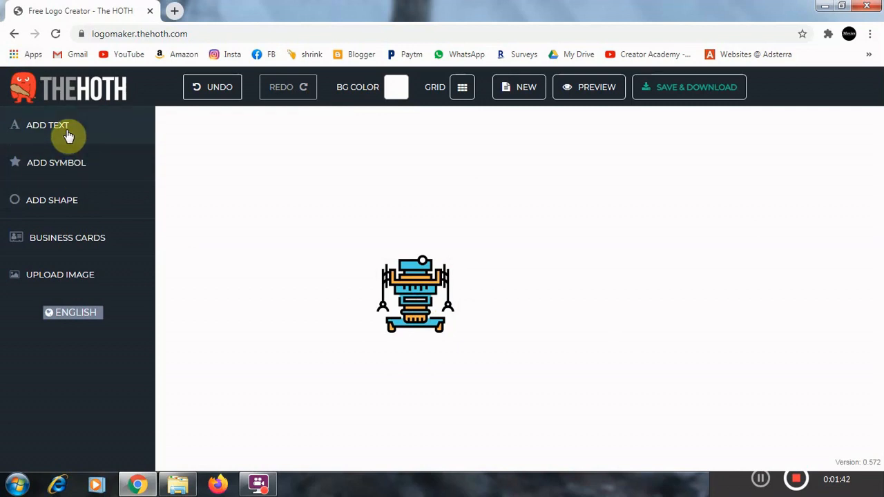
left_click(421, 280)
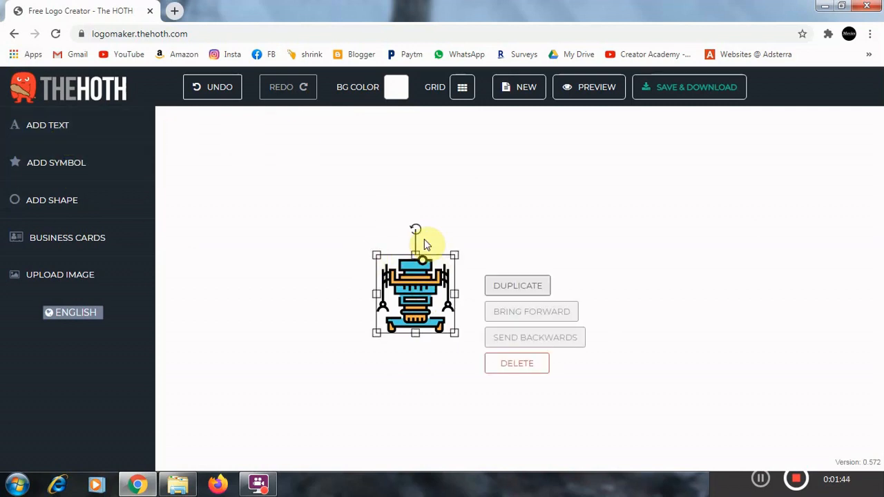
left_click(493, 257)
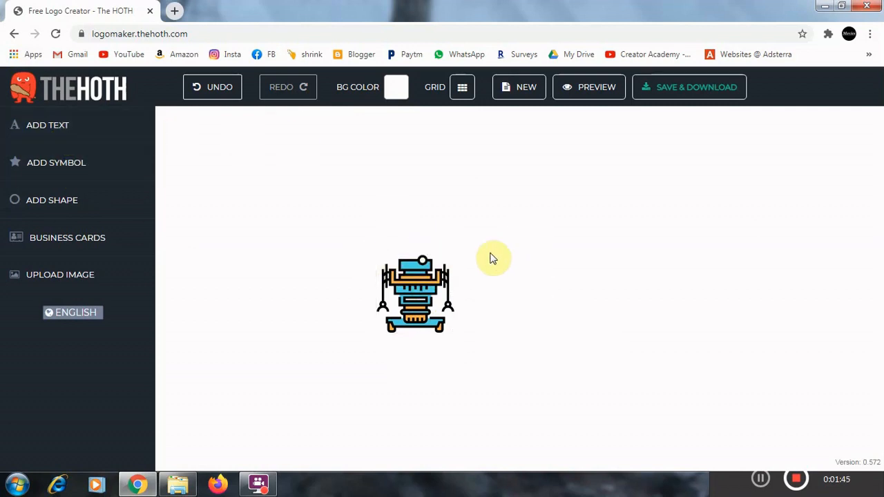
Step: Add a text object and place it to the right of the robot symbol
left_click(71, 137)
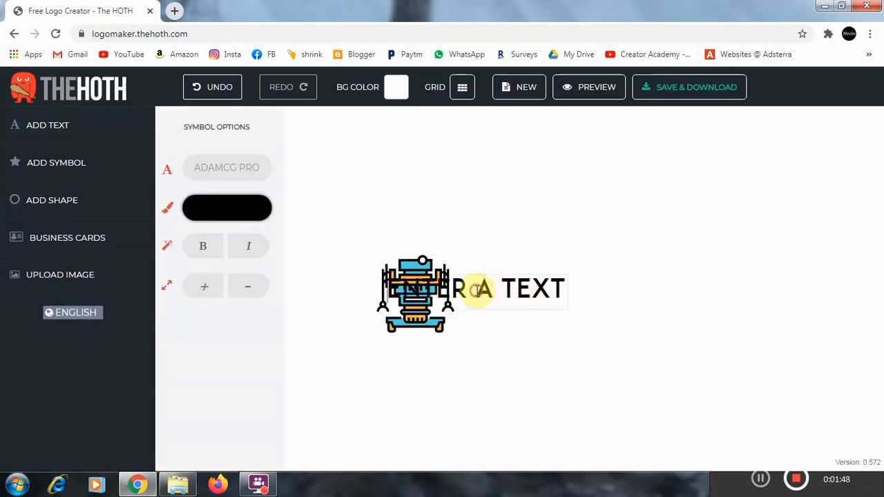
left_click_drag(476, 290, 572, 286)
left_click(559, 359)
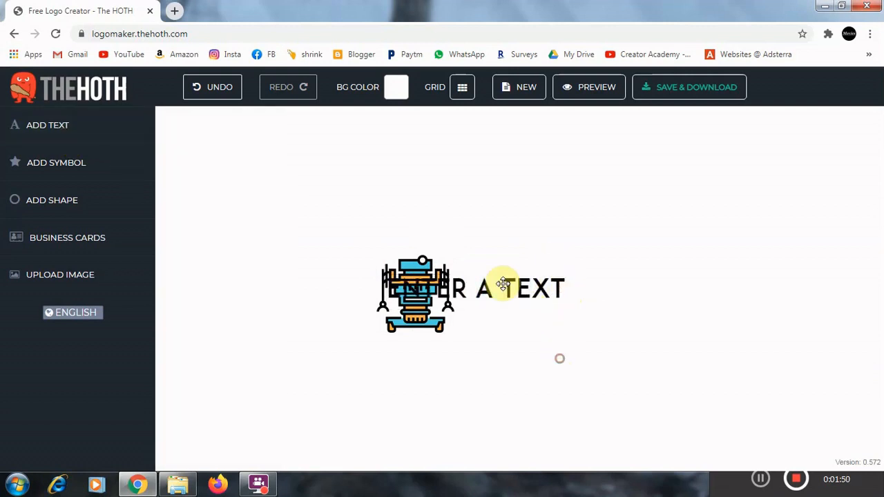
left_click_drag(507, 284, 606, 282)
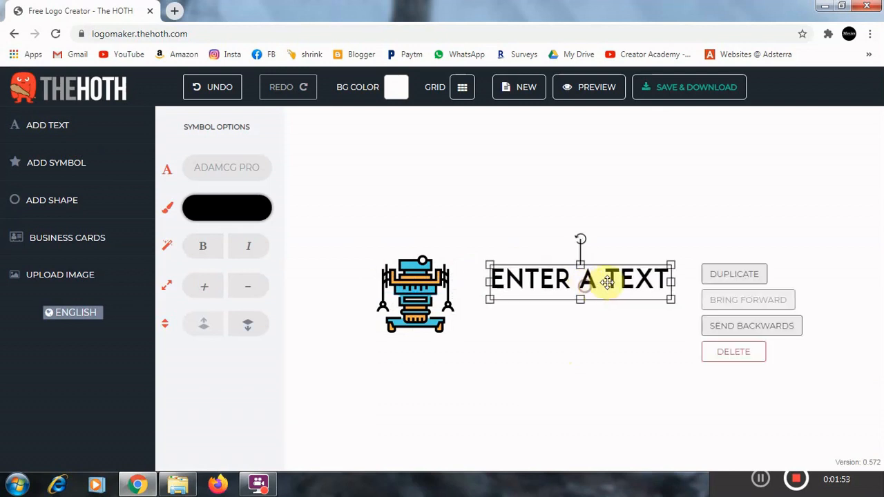
Step: Replace the placeholder wording of the text object beside the robot with REVIEW
left_click(607, 281)
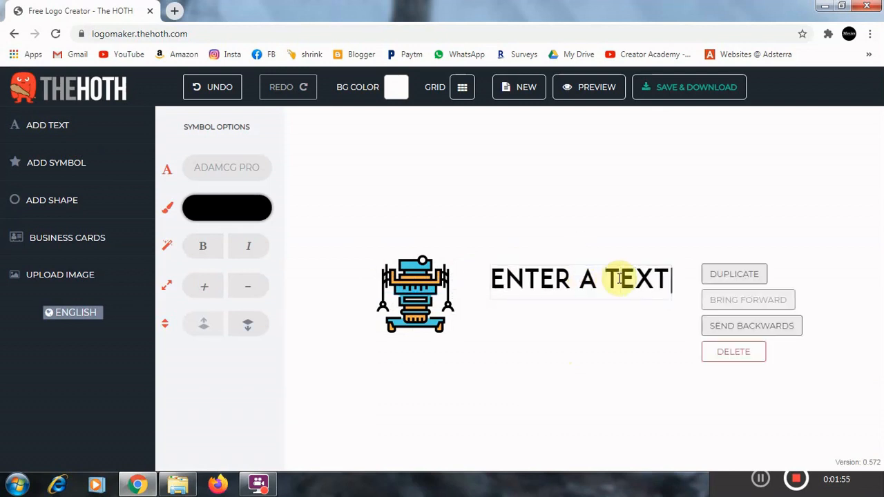
key("BackSpace")
key("BackSpace")
key("BackSpace")
key("BackSpace")
key("BackSpace")
key("BackSpace")
key("BackSpace")
key("BackSpace")
key("BackSpace")
key("BackSpace")
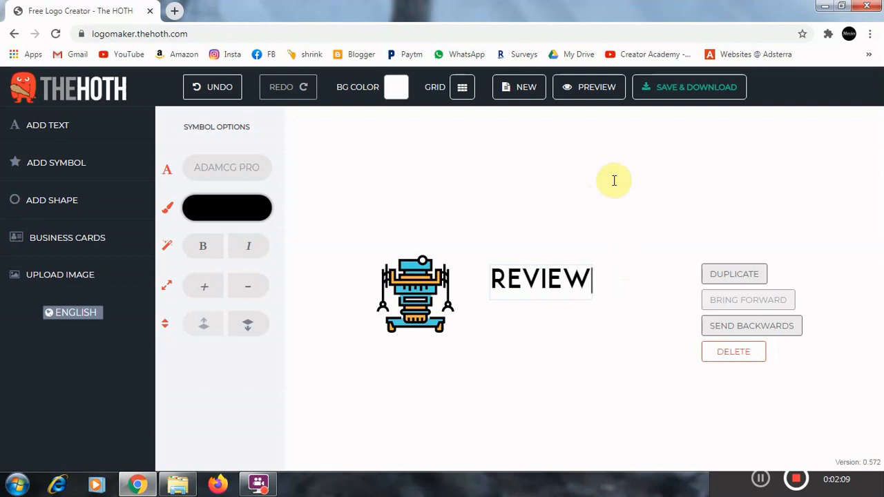
left_click(608, 233)
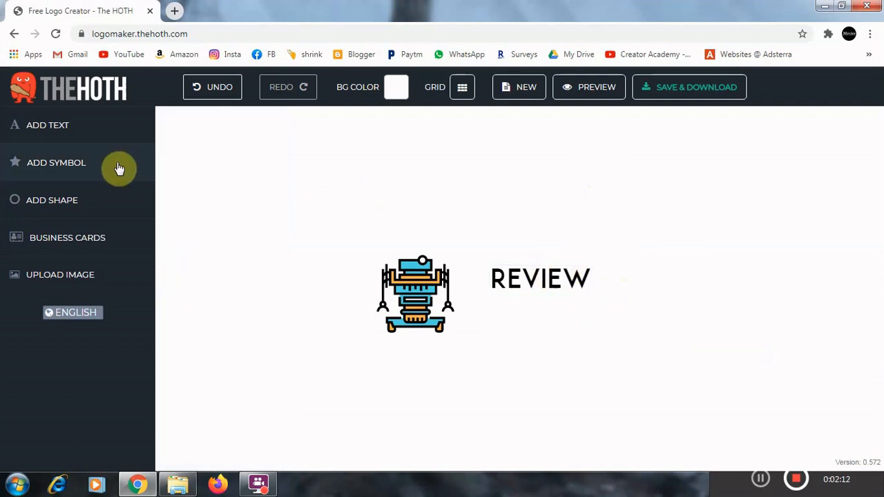
Step: Add a second text object and place it directly beneath the REVIEW text
left_click(79, 133)
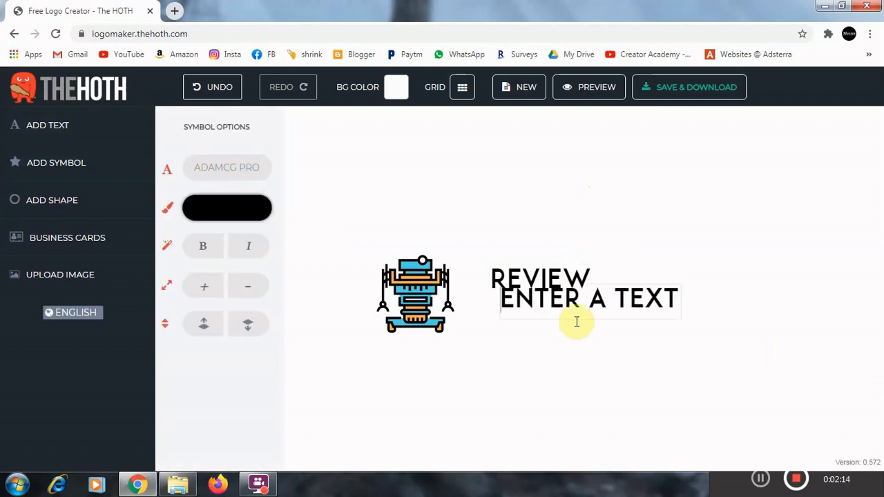
left_click(678, 301)
left_click(656, 355)
left_click_drag(635, 314, 591, 310)
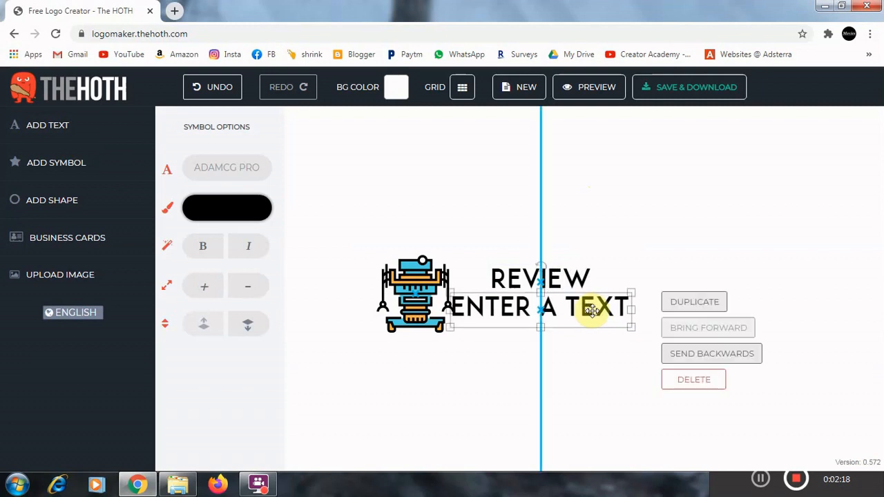
Step: Shift the REVIEW text slightly up and right, and centre the second text line beneath it, clear of the robot
left_click(558, 275)
left_click_drag(558, 274, 570, 267)
left_click(558, 309)
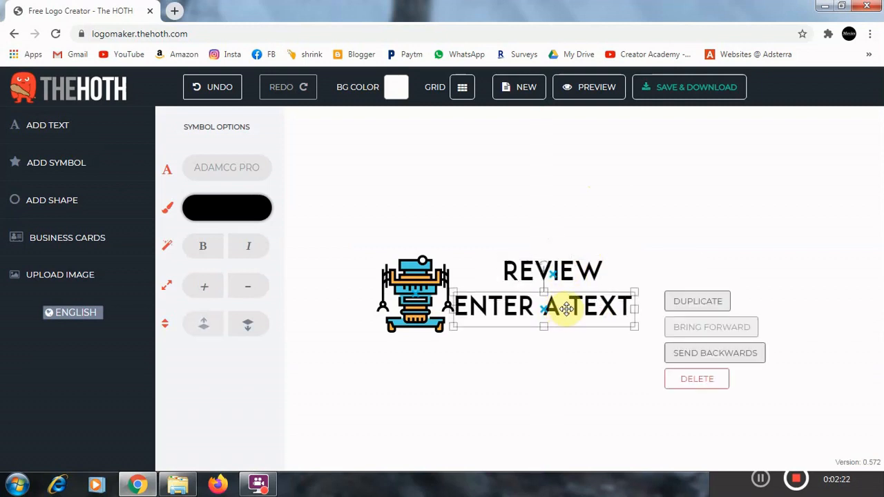
left_click_drag(559, 309, 570, 308)
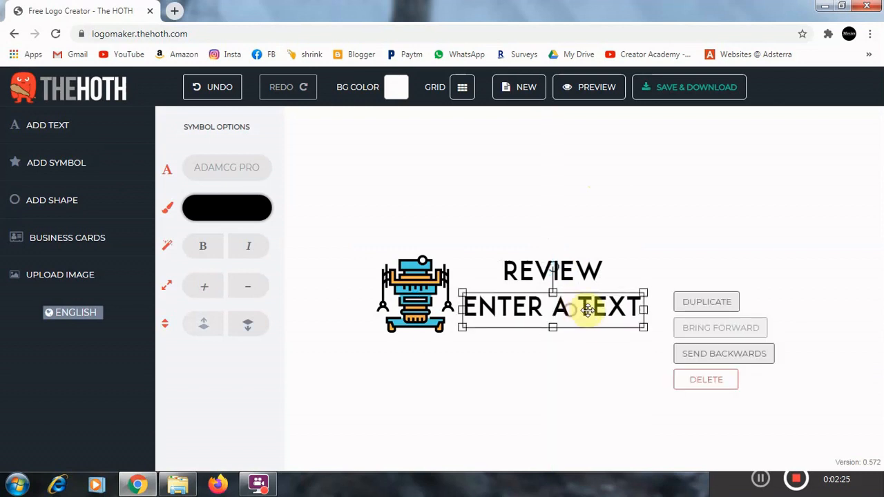
Step: Replace the second text line's placeholder with FREE LOGO and centre the REVIEW text above it
left_click(591, 308)
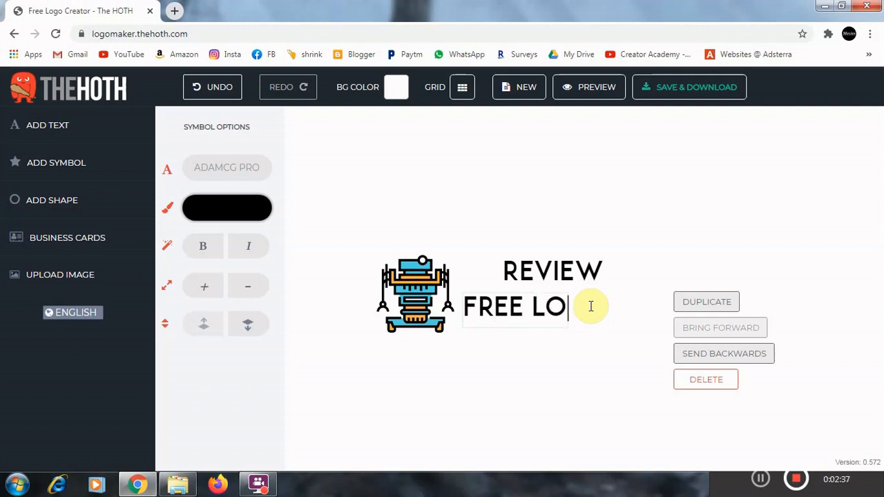
left_click(737, 196)
mouse_move(545, 308)
left_mouse_down()
mouse_move(552, 306)
mouse_move(544, 308)
left_mouse_up()
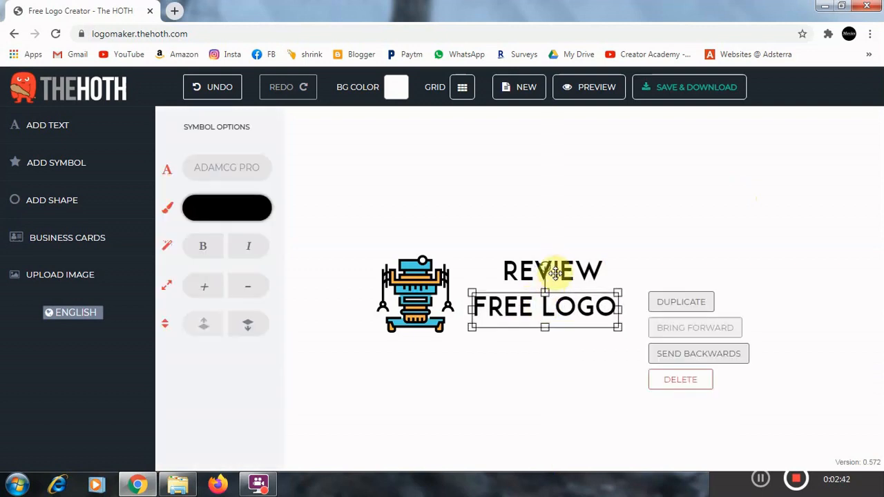
left_click_drag(558, 270, 556, 274)
left_click(711, 189)
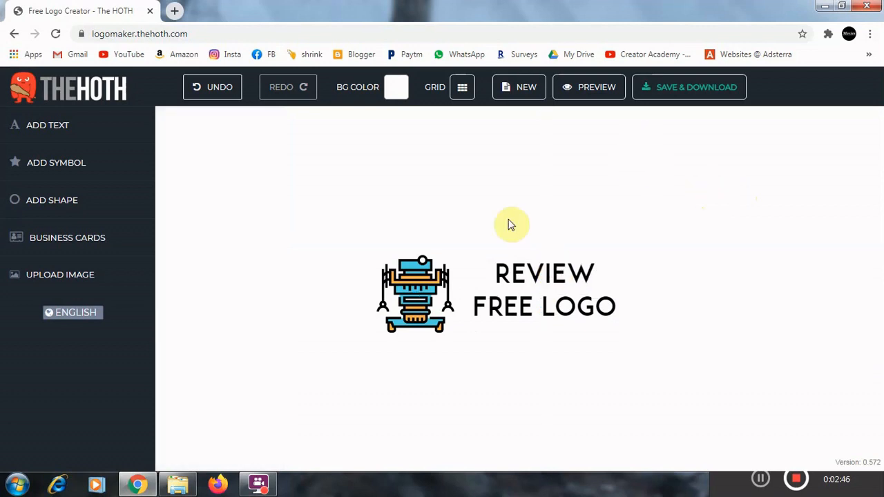
Step: Set the colour of the FREE LOGO text to pure red, ff0000
left_click(528, 315)
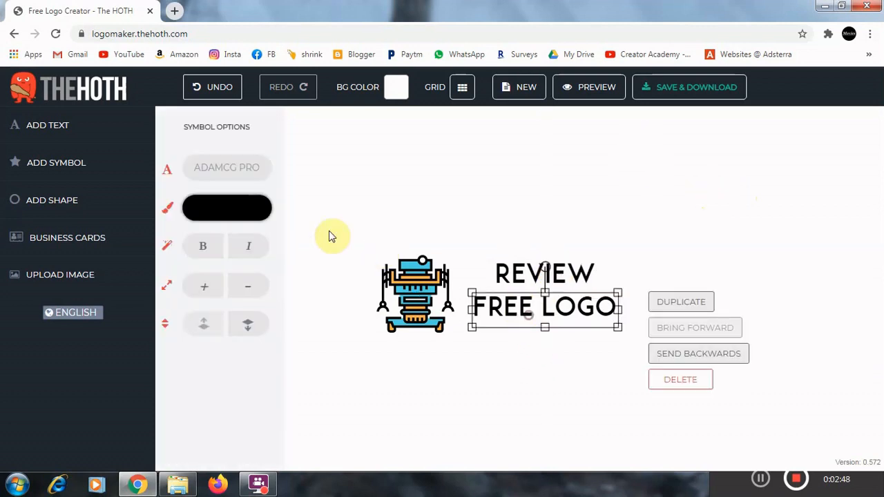
left_click(236, 211)
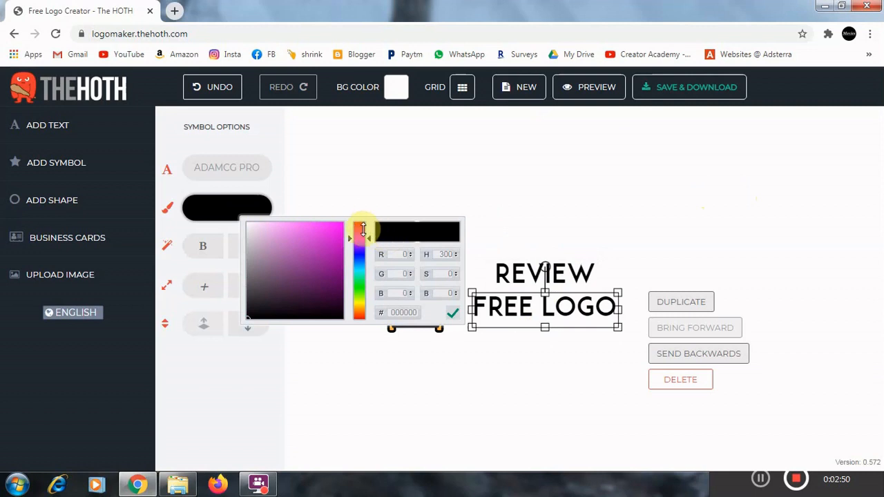
left_click_drag(363, 229, 365, 200)
mouse_move(327, 226)
left_mouse_down()
mouse_move(396, 190)
mouse_move(418, 155)
left_mouse_up()
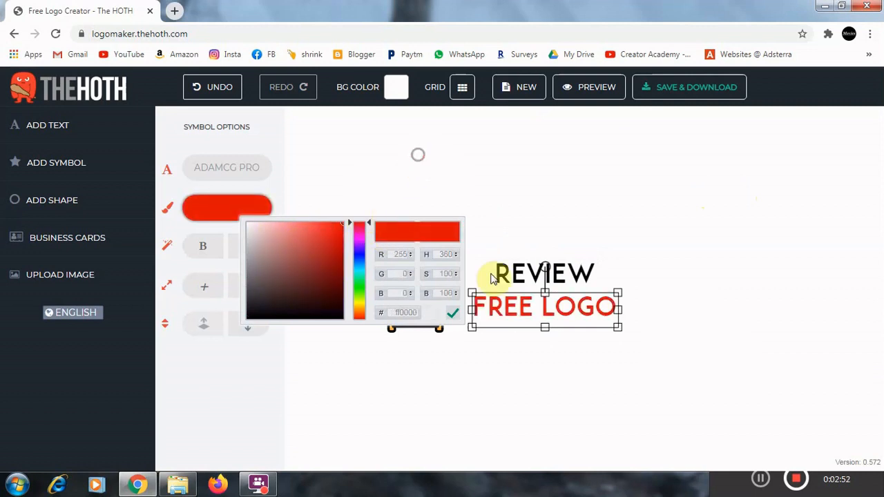
left_click(450, 312)
left_click(542, 188)
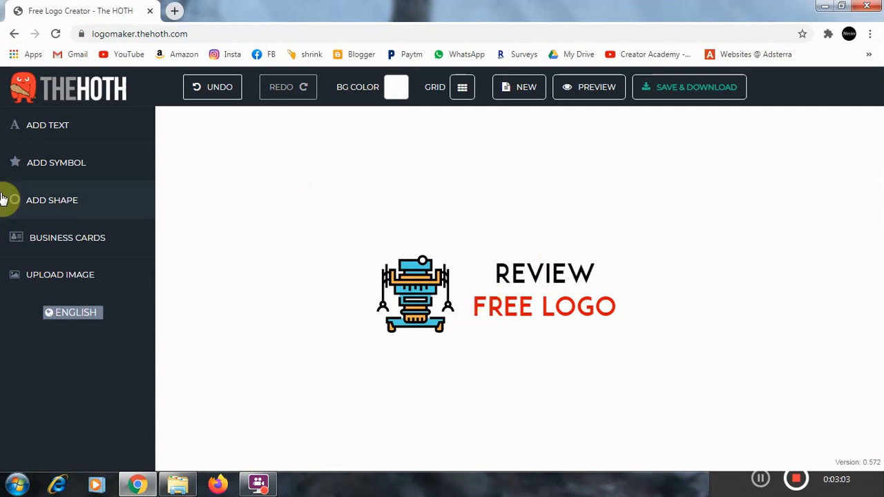
Step: Add the outlined arrowhead shape and place it beside the text, vertically aligned with the robot symbol
left_click(71, 202)
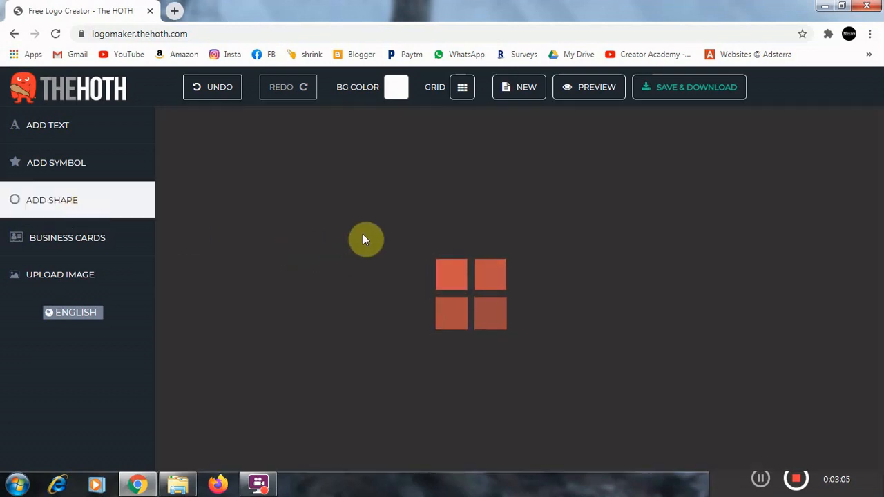
scroll(410, 238, "down", 4)
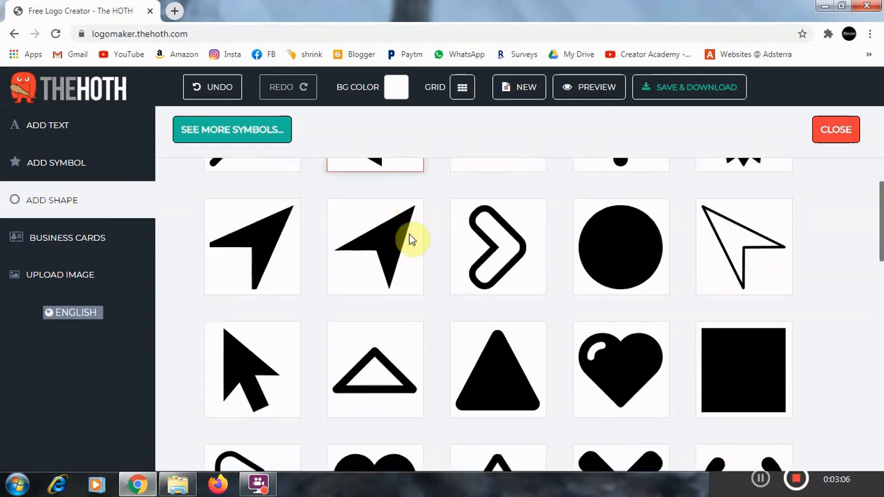
scroll(670, 213, "up", 4)
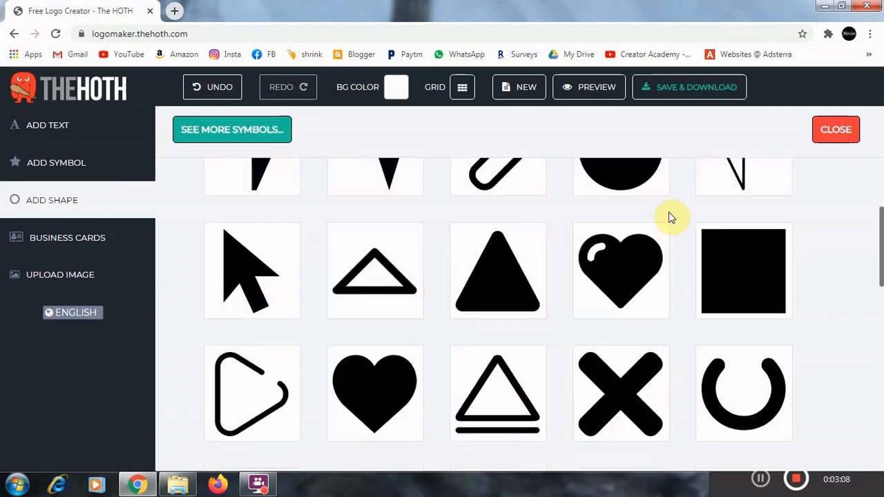
left_click(730, 267)
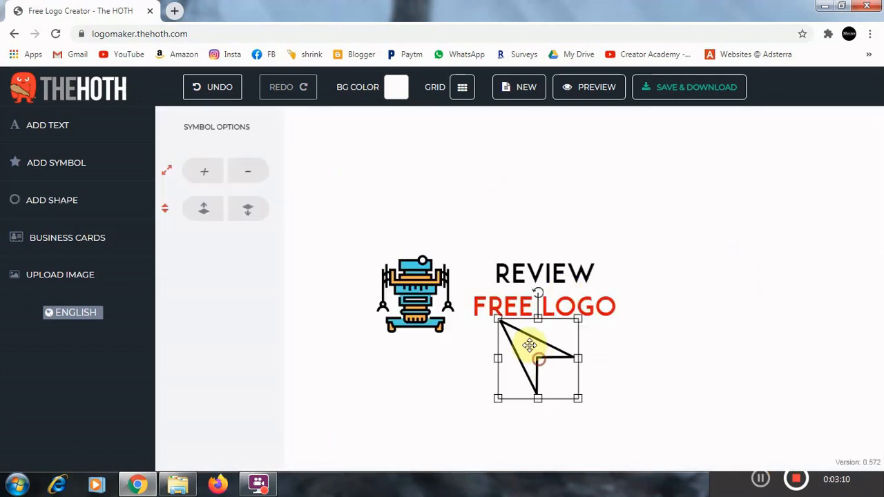
left_click_drag(535, 353, 650, 293)
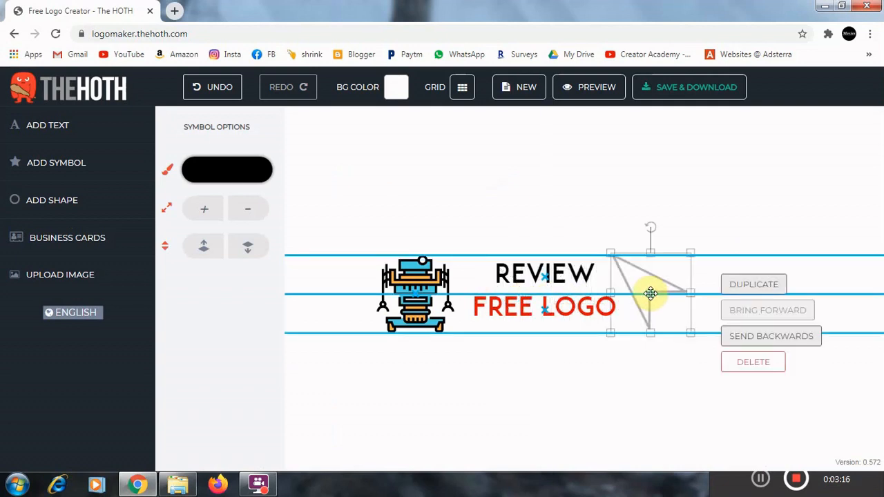
left_click(642, 393)
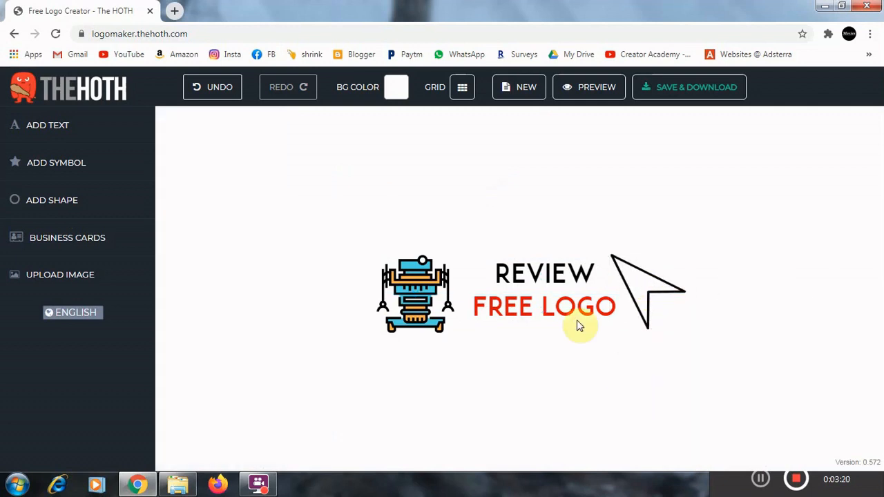
left_click(637, 295)
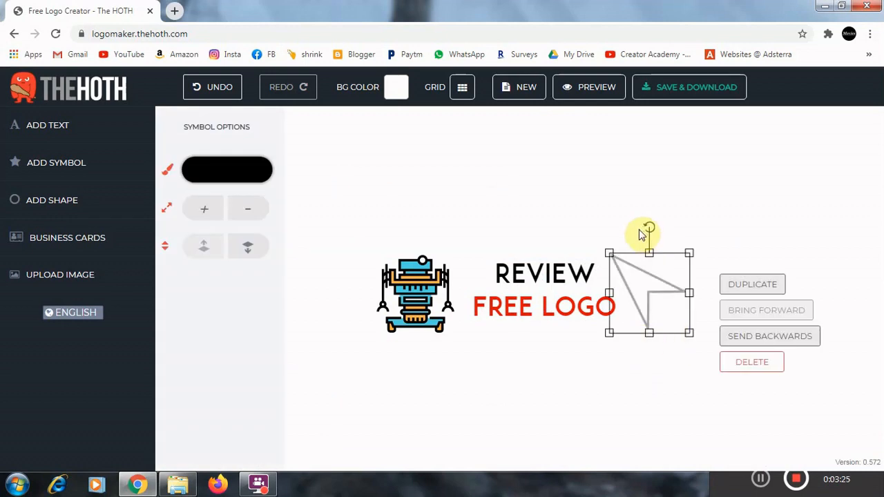
left_click(539, 186)
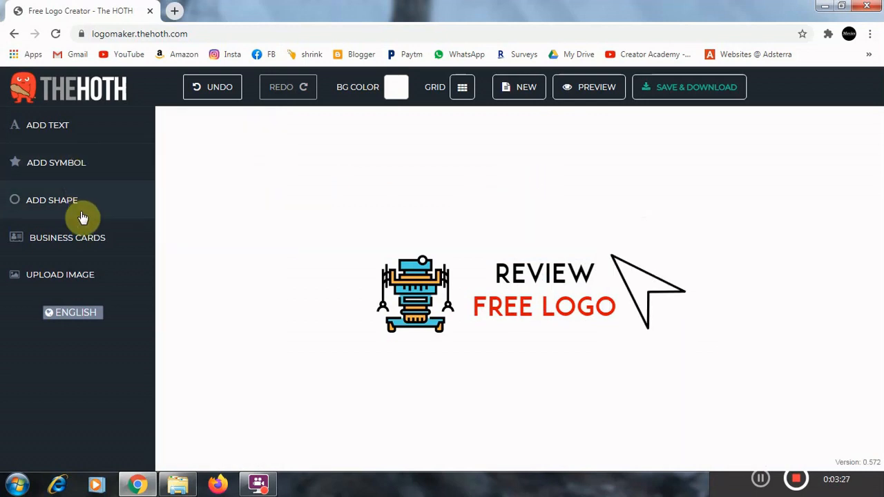
Step: Try a white business card template with orange waves in opposite corners for the logo, and undo it
left_click(85, 239)
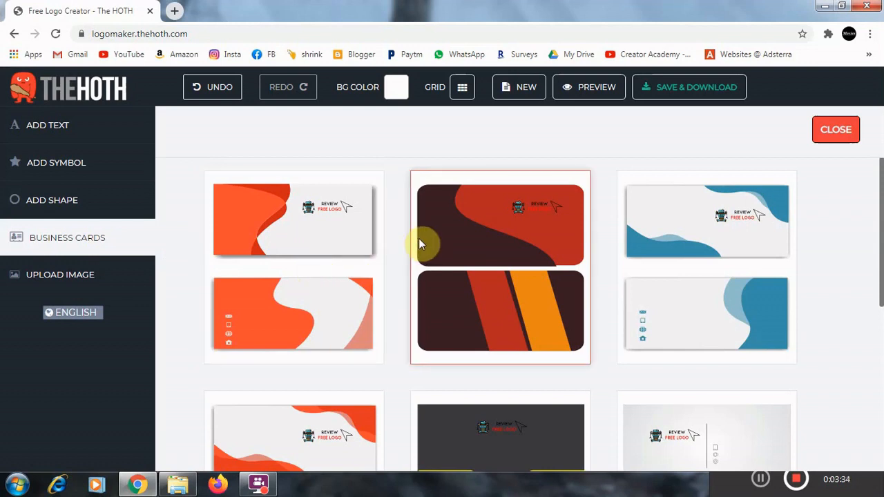
scroll(418, 238, "down", 3)
left_click(282, 346)
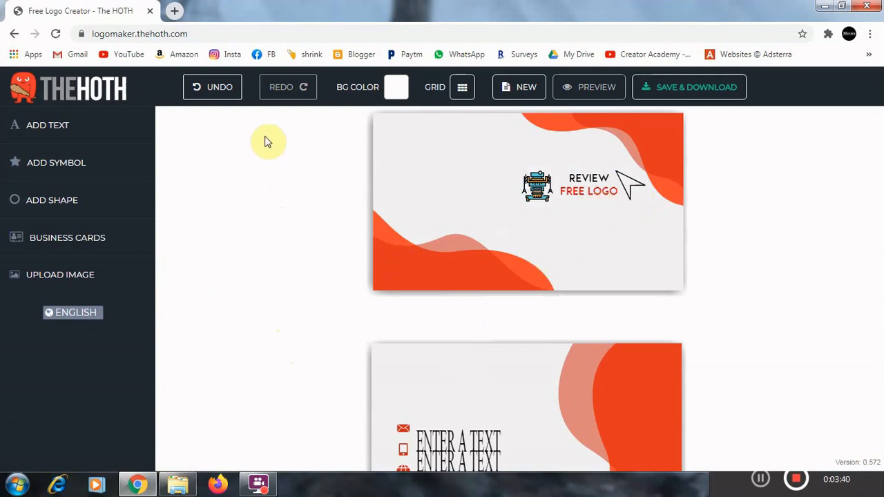
left_click(217, 90)
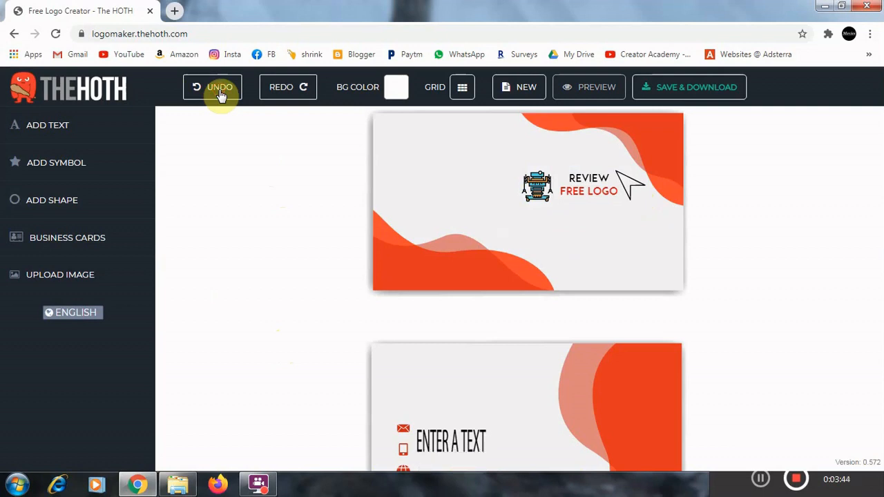
left_click(219, 94)
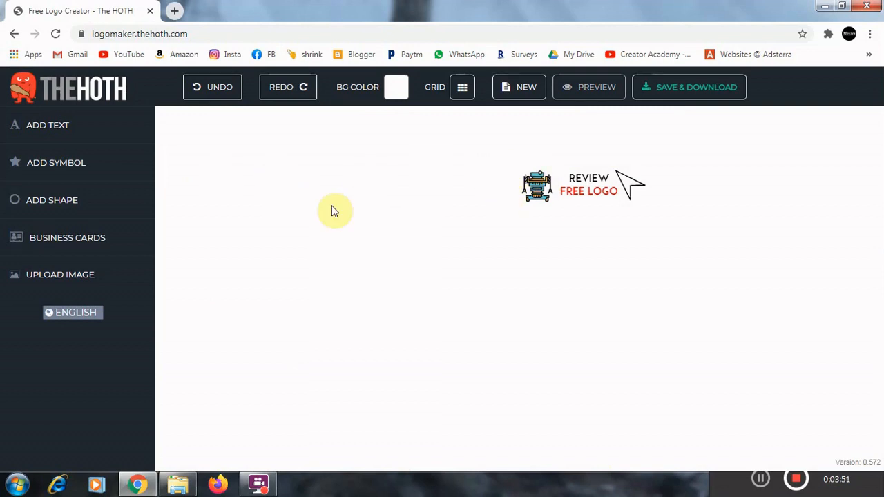
Step: Move the robot symbol down and left of the text, and enlarge it
left_click(537, 185)
left_click_drag(537, 185, 380, 249)
left_click_drag(405, 276, 465, 299)
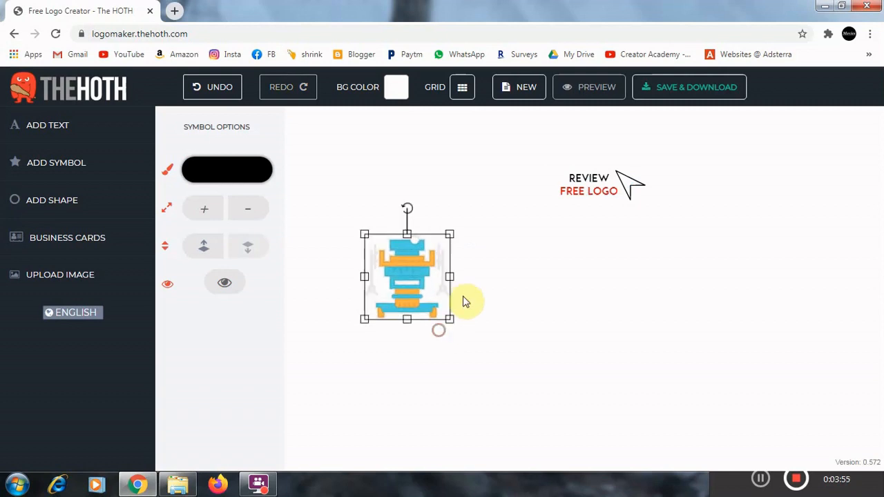
Step: Enlarge the REVIEW and FREE LOGO texts and stack them, centred on each other, right beside the robot symbol
left_click(587, 248)
left_click(586, 176)
left_click_drag(588, 171, 595, 291)
left_click_drag(570, 275, 543, 258)
left_click_drag(574, 191, 615, 349)
left_click_drag(545, 302, 507, 294)
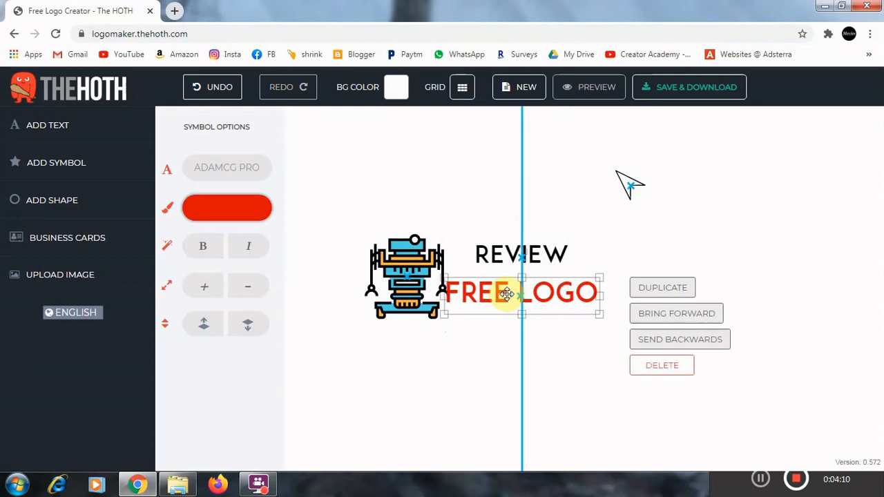
left_click(474, 227)
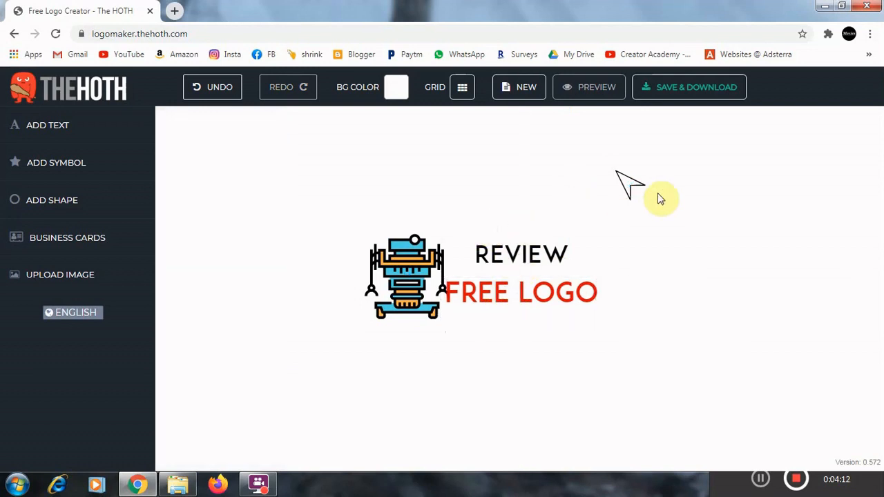
Step: Enlarge the outlined arrowhead and move it close to the right end of the two text lines
left_click_drag(636, 195, 676, 319)
left_click(645, 367)
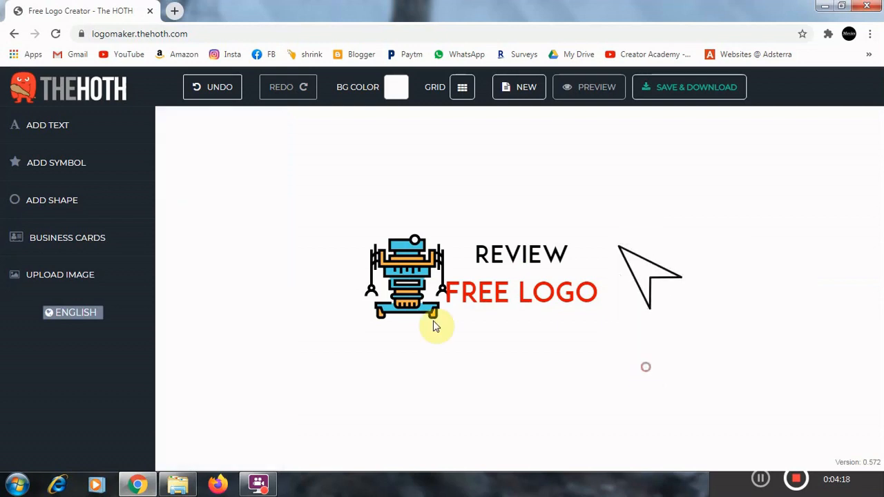
left_click_drag(645, 275, 619, 273)
left_click(588, 365)
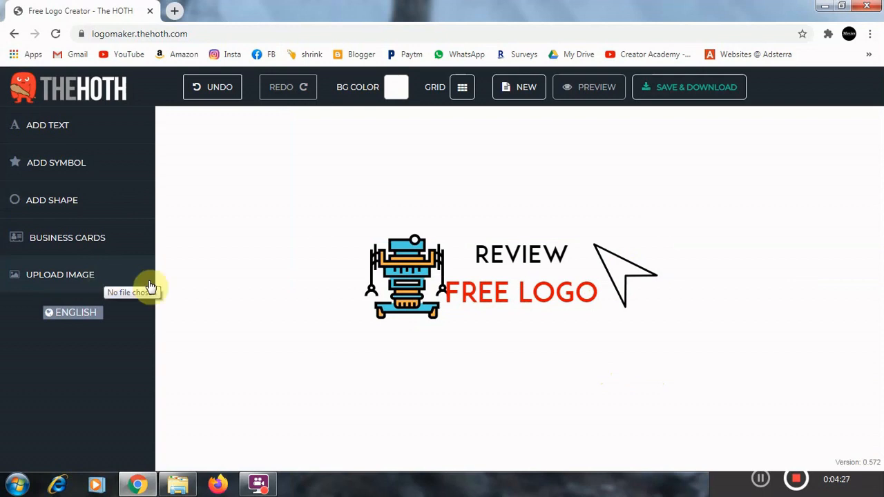
Step: Shift the robot symbol slightly left, away from the FREE LOGO text
left_click(408, 277)
left_click_drag(408, 277, 402, 277)
left_click(370, 388)
left_click(97, 274)
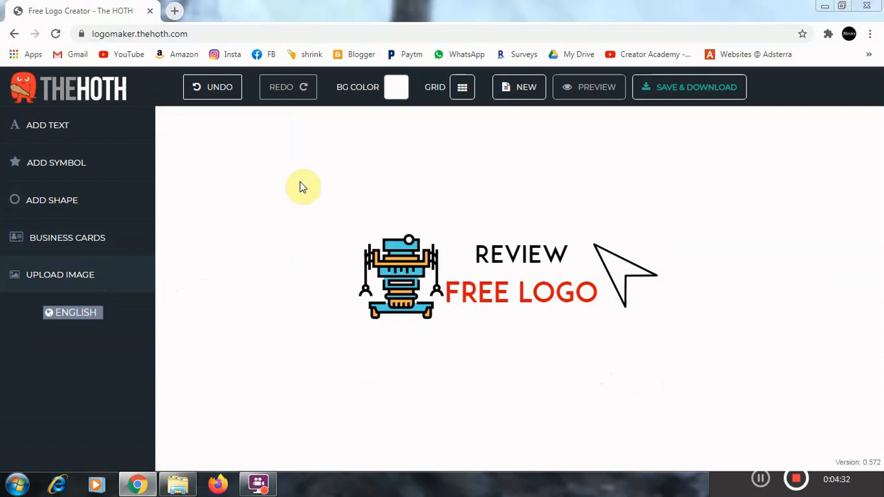
left_click(572, 32)
left_click(539, 395)
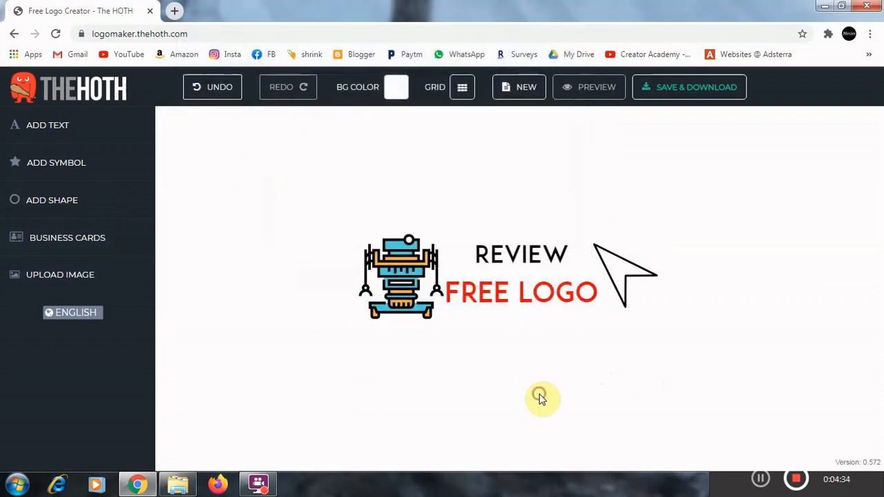
Step: View the logo maker's save and download form, and dismiss it without entering an email address
left_click(687, 90)
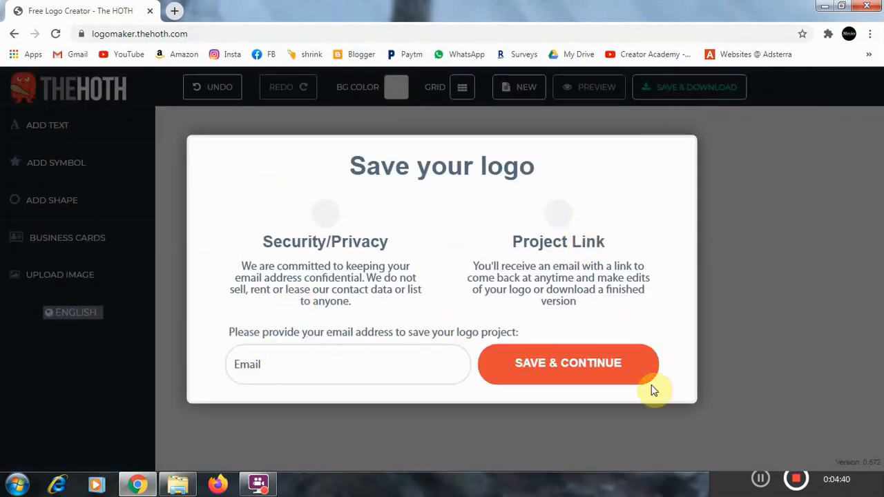
left_click(815, 292)
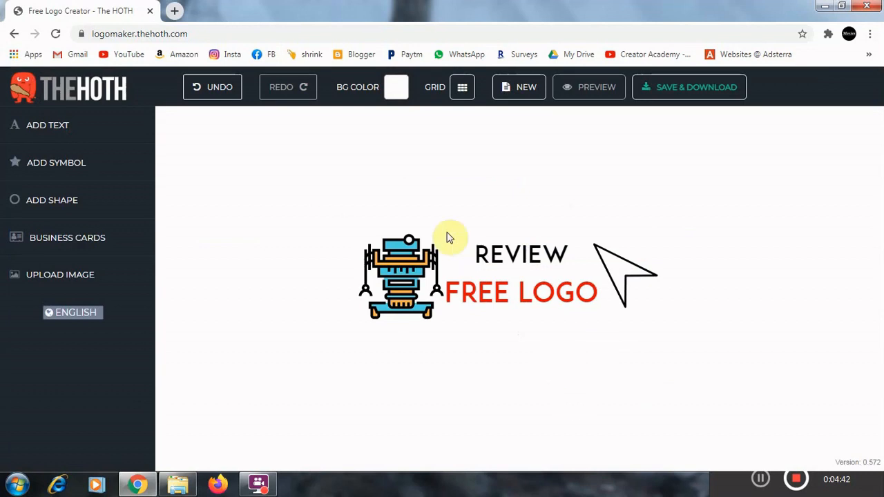
Step: Open the Snipping Tool and capture a rectangular area around the whole logo with some white margin
left_click(16, 485)
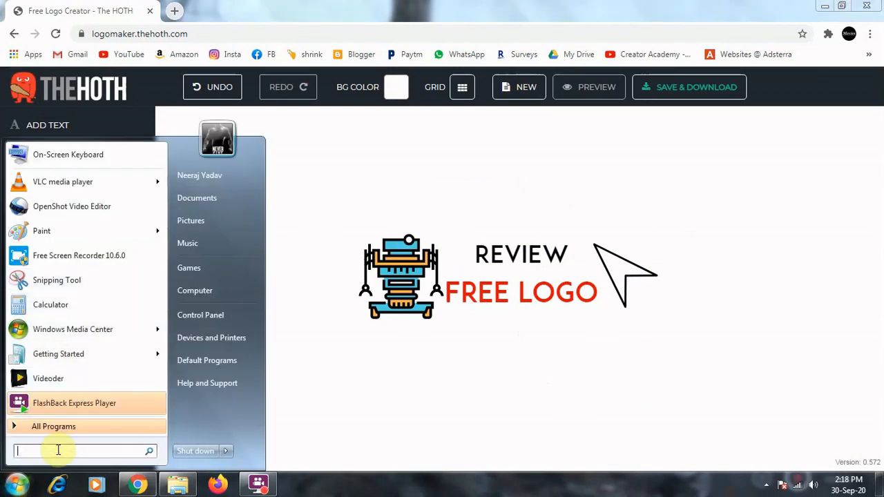
type("sni")
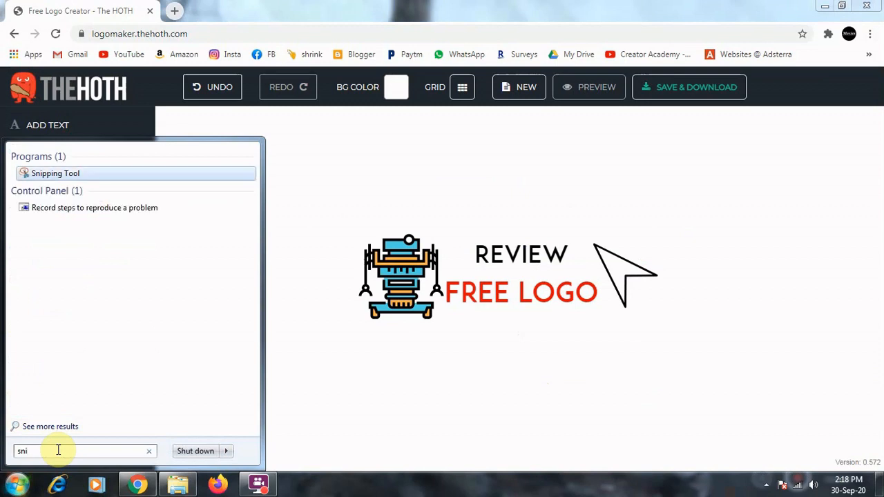
key("Return")
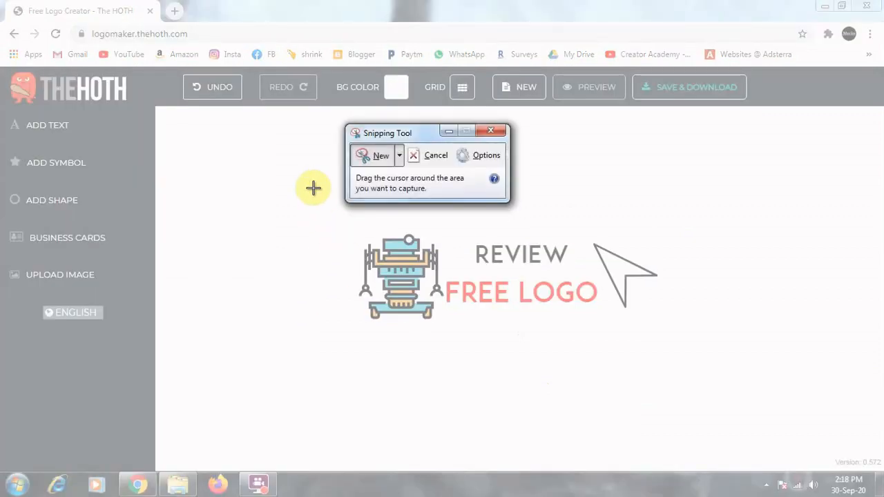
left_click_drag(313, 188, 697, 394)
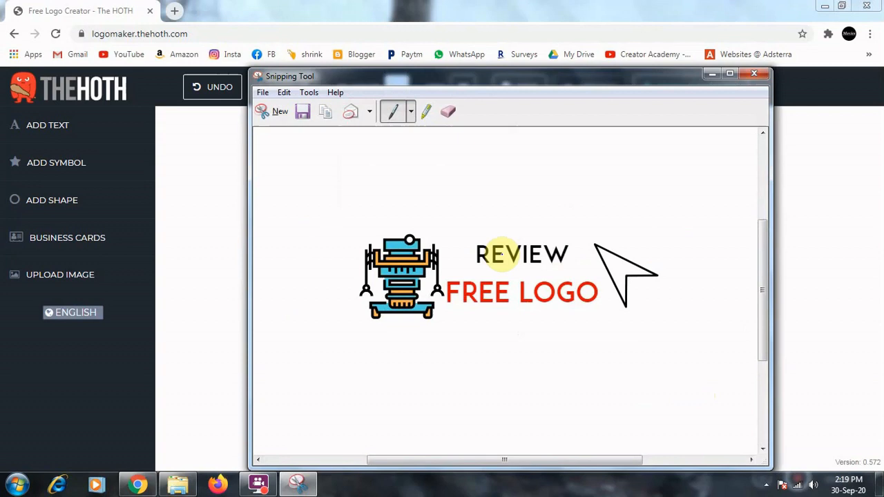
Step: Save the snip to the Desktop as a PNG named Capture and close the Snipping Tool
key("ctrl+s")
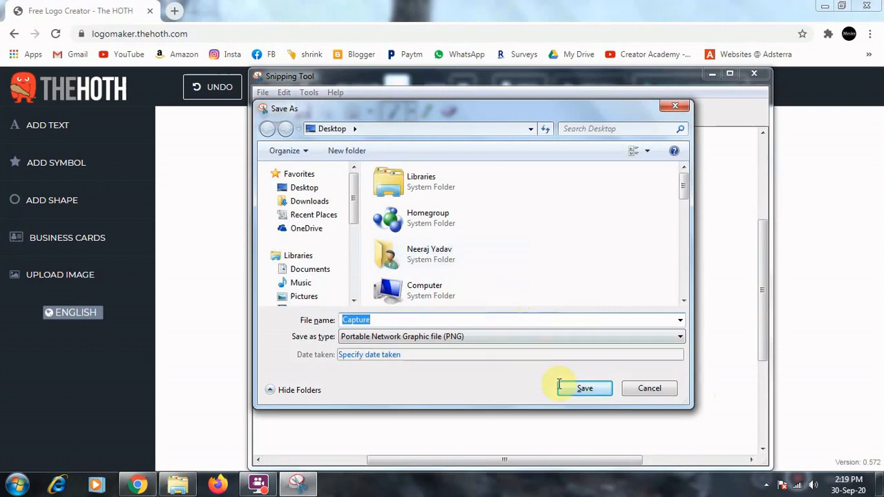
left_click(582, 388)
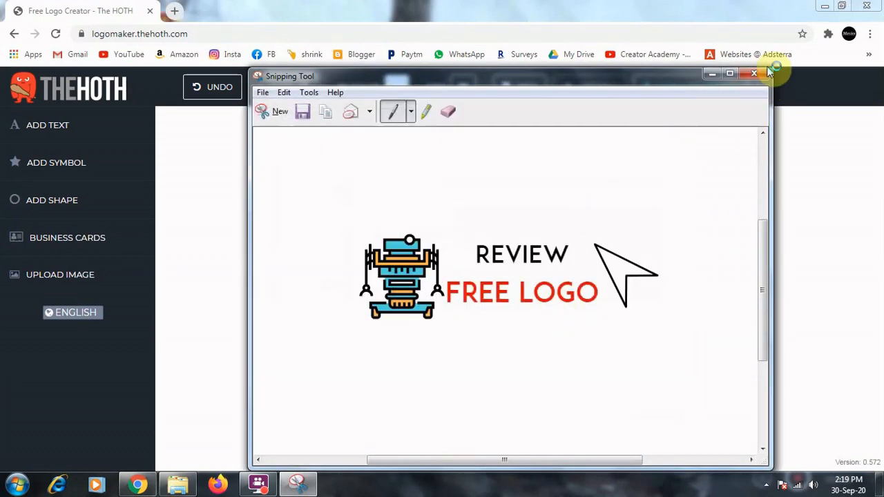
left_click(755, 74)
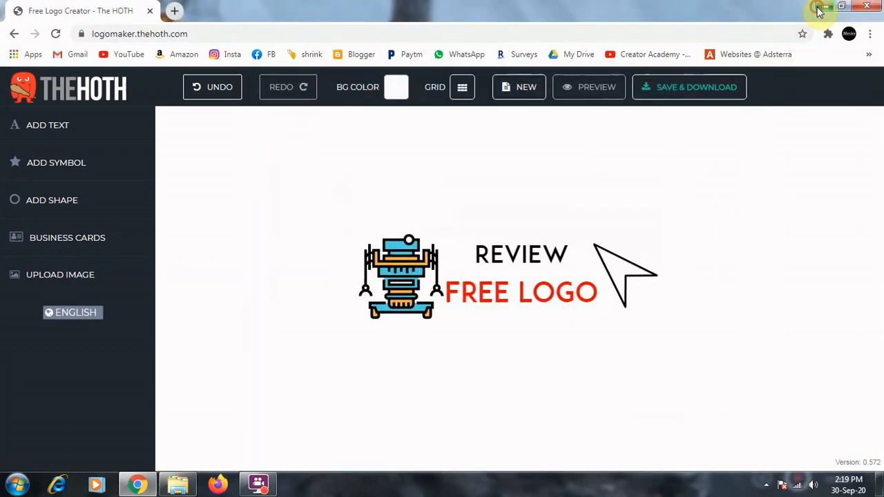
Step: Minimise the browser and open the Capture image from the desktop
left_click(817, 10)
double_click(169, 28)
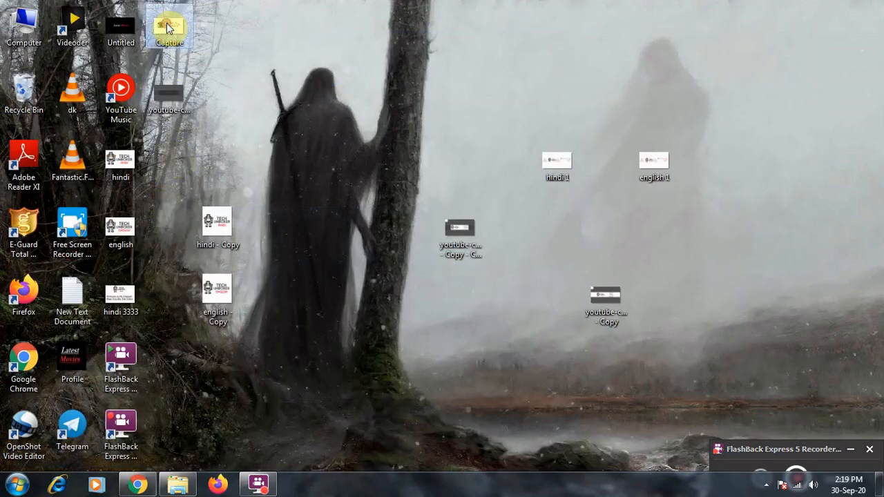